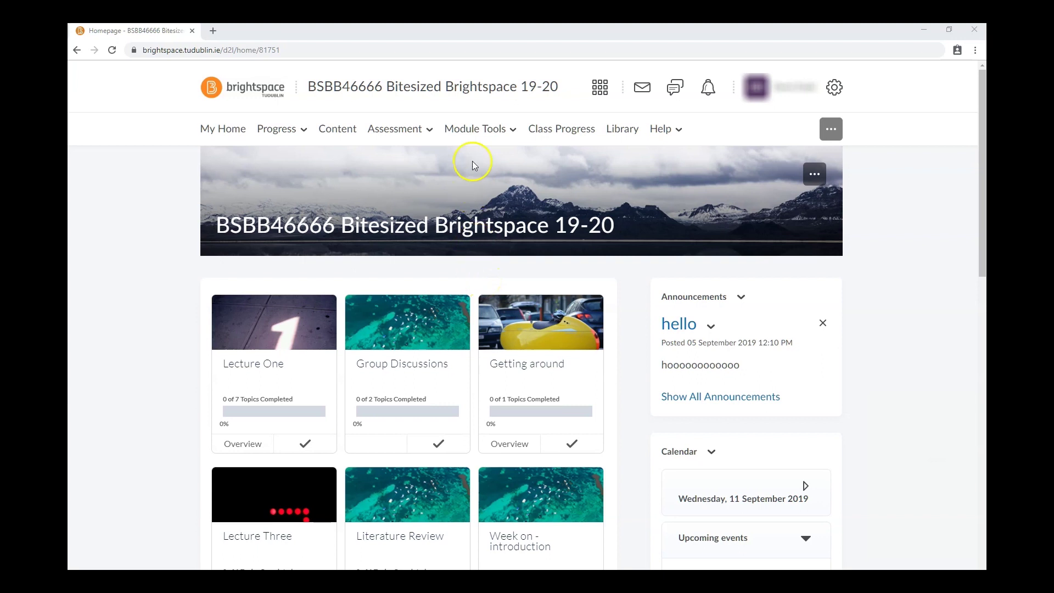
Step: Open the Module Tools dropdown in the course homepage navbar
{"action": "left_click", "coordinate": [476, 127]}
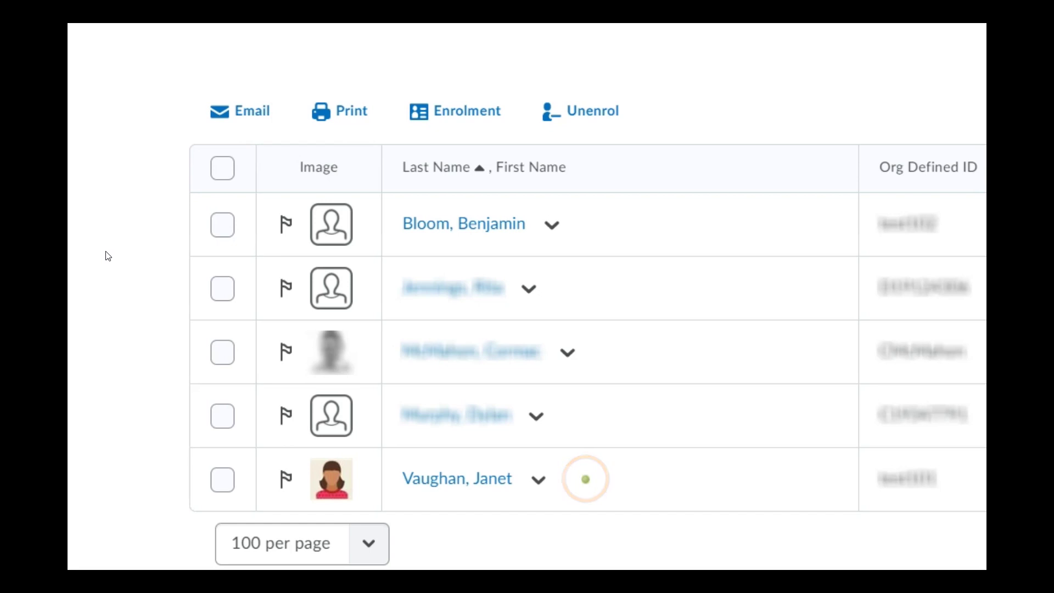
Step: Scroll back up the Classlist and place the cursor in the Search For box
{"action": "scroll", "coordinate": [193, 409], "scroll_direction": "up", "scroll_amount": 2}
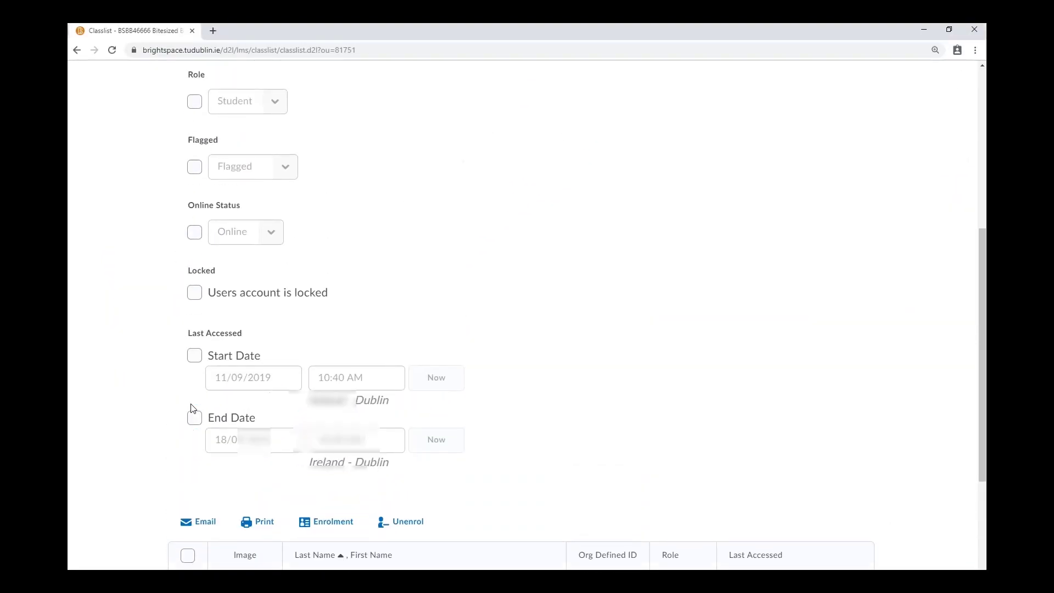
{"action": "scroll", "coordinate": [193, 409], "scroll_direction": "up", "scroll_amount": 2}
{"action": "scroll", "coordinate": [192, 408], "scroll_direction": "up", "scroll_amount": 2}
{"action": "scroll", "coordinate": [193, 409], "scroll_direction": "up", "scroll_amount": 1}
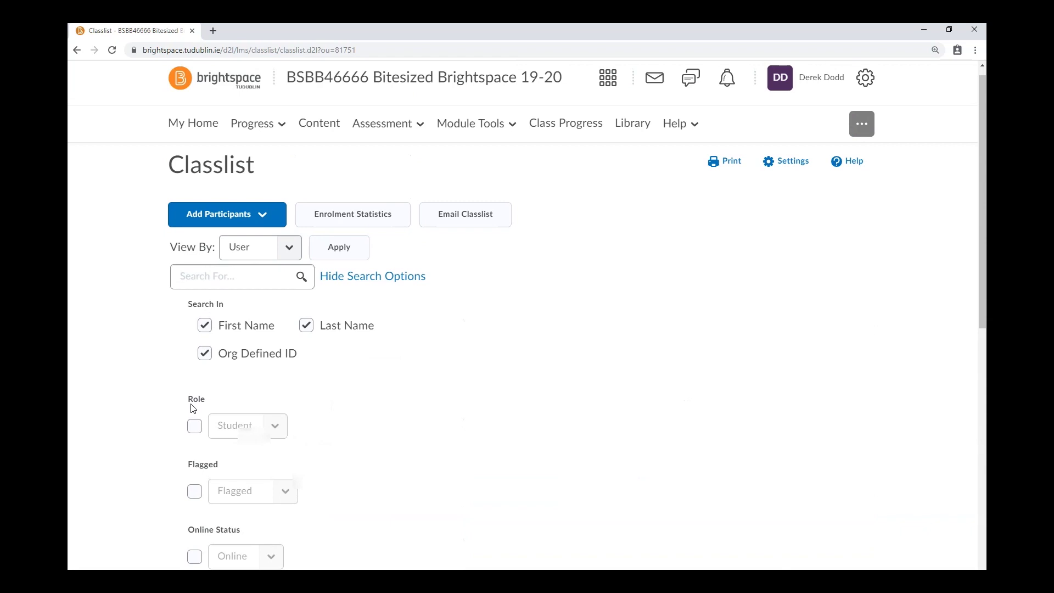
{"action": "left_click", "coordinate": [255, 282]}
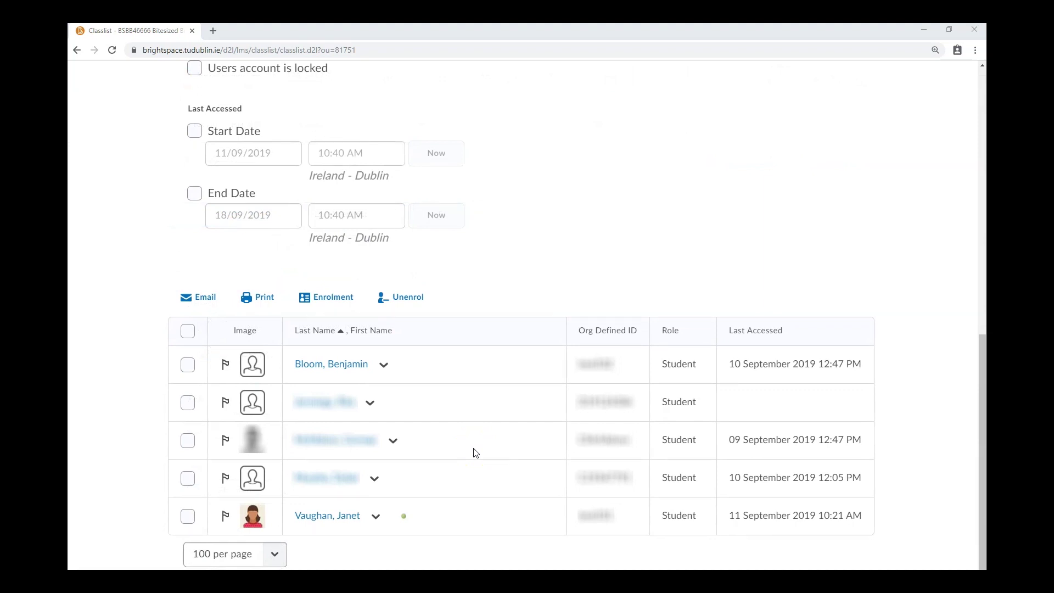
Step: Send the first student a High-priority email asking about their unsubmitted assignment
{"action": "left_click", "coordinate": [345, 365]}
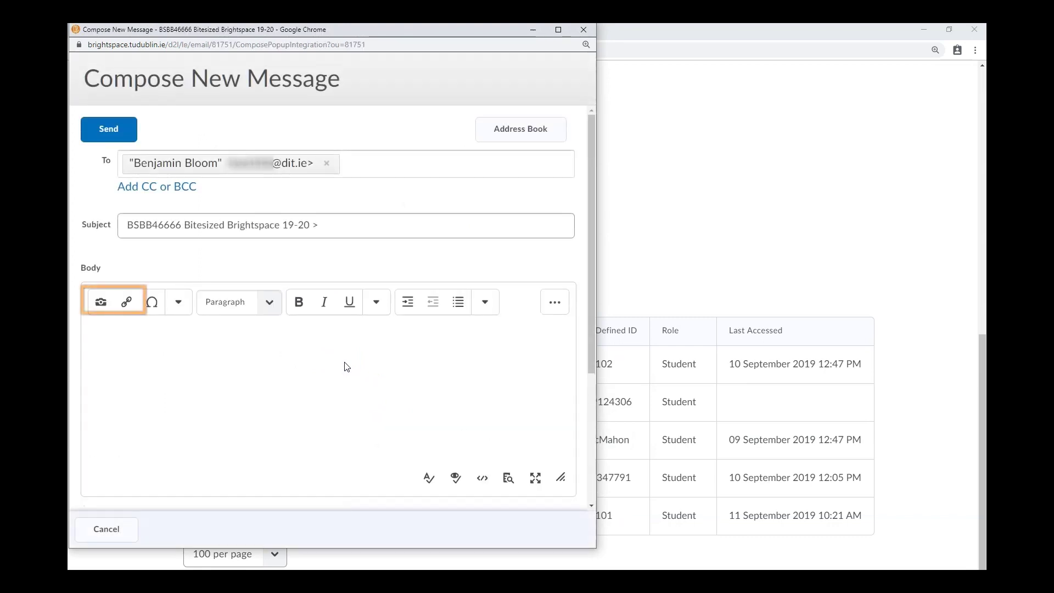
{"action": "scroll", "coordinate": [347, 367], "scroll_direction": "down", "scroll_amount": 3}
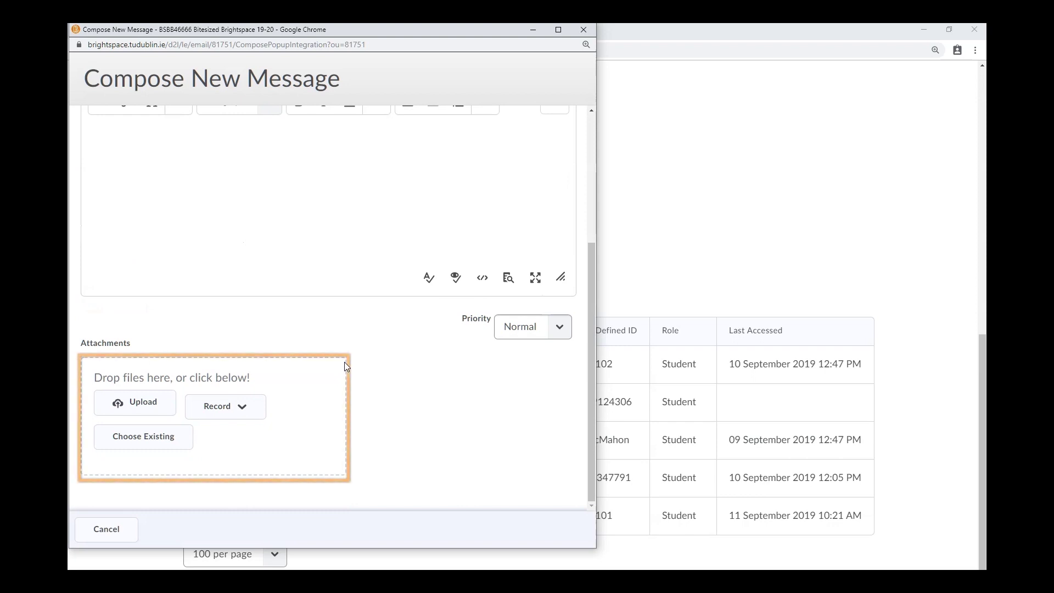
{"action": "left_click", "coordinate": [256, 406]}
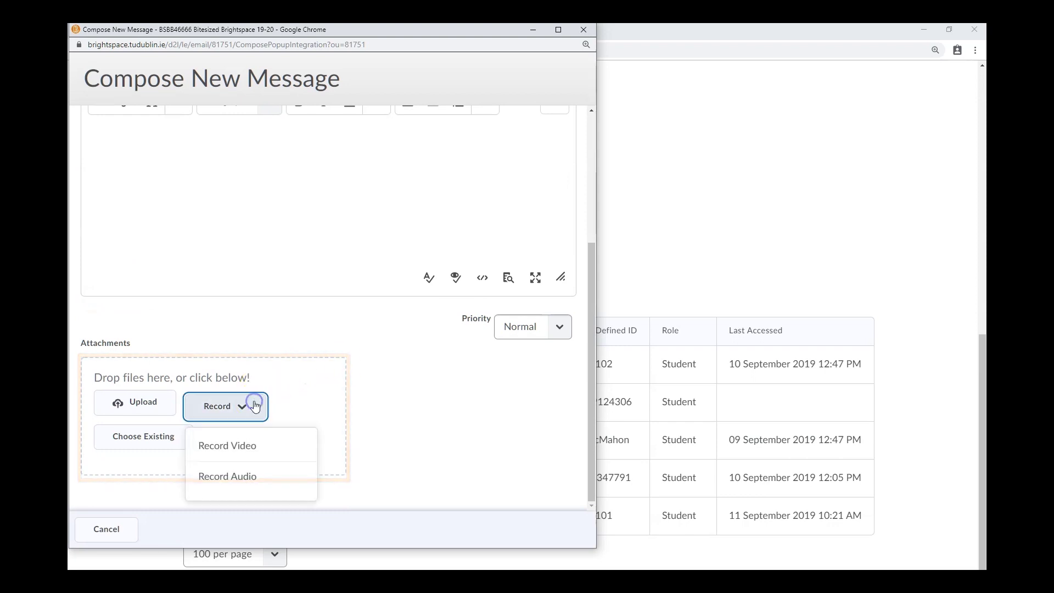
{"action": "left_click", "coordinate": [256, 406]}
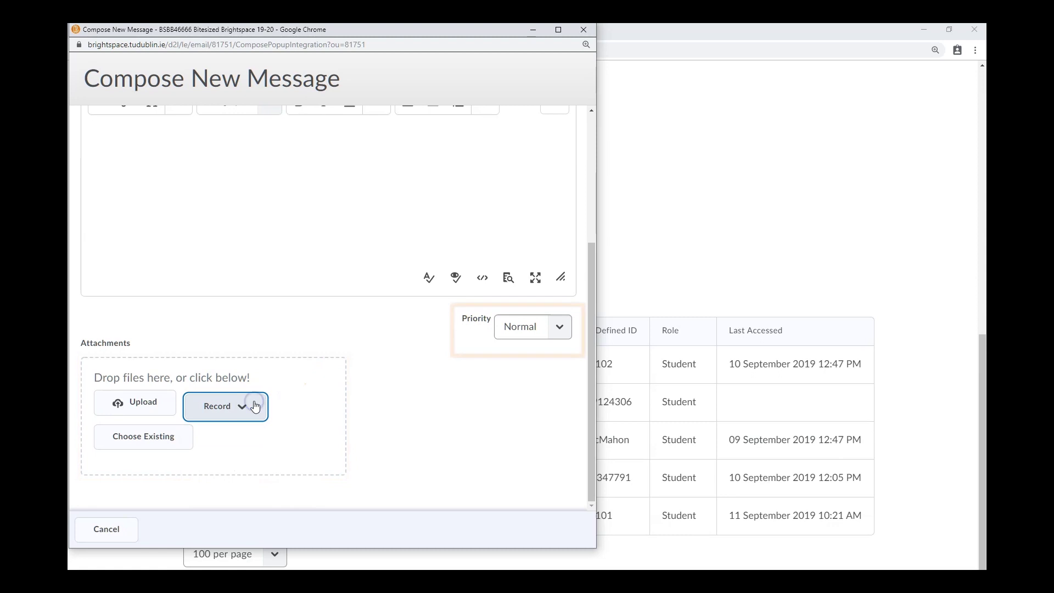
{"action": "left_click", "coordinate": [554, 331]}
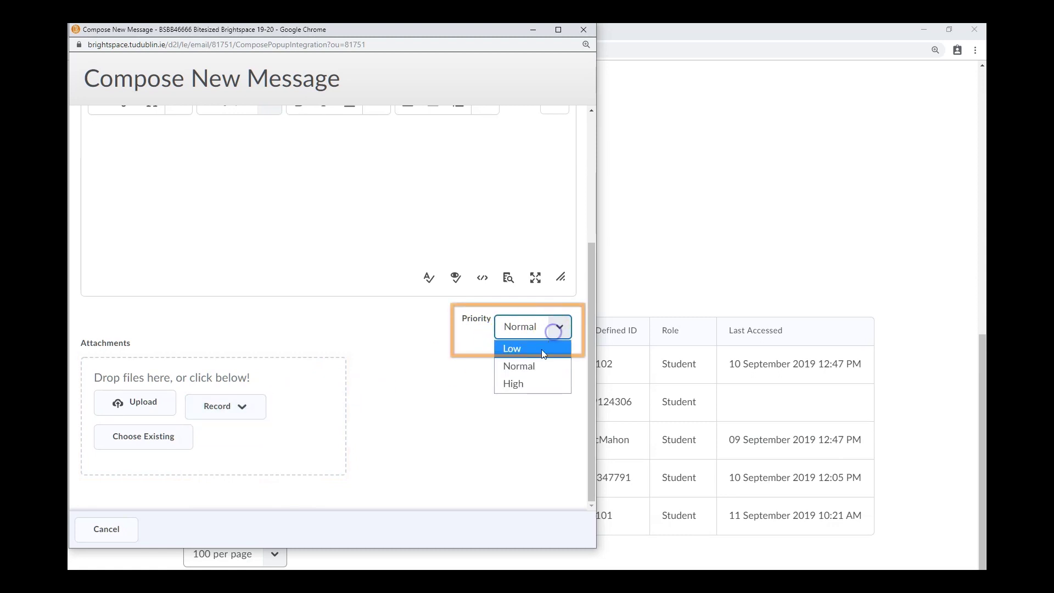
{"action": "left_click", "coordinate": [523, 384]}
{"action": "scroll", "coordinate": [305, 382], "scroll_direction": "up", "scroll_amount": 4}
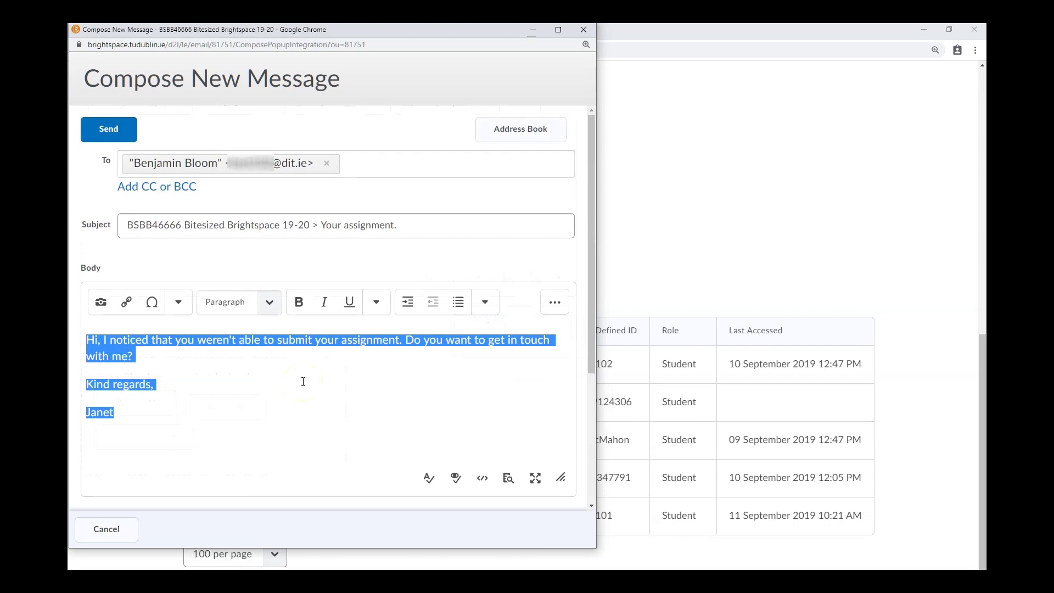
{"action": "left_click", "coordinate": [303, 381]}
{"action": "left_click", "coordinate": [110, 129]}
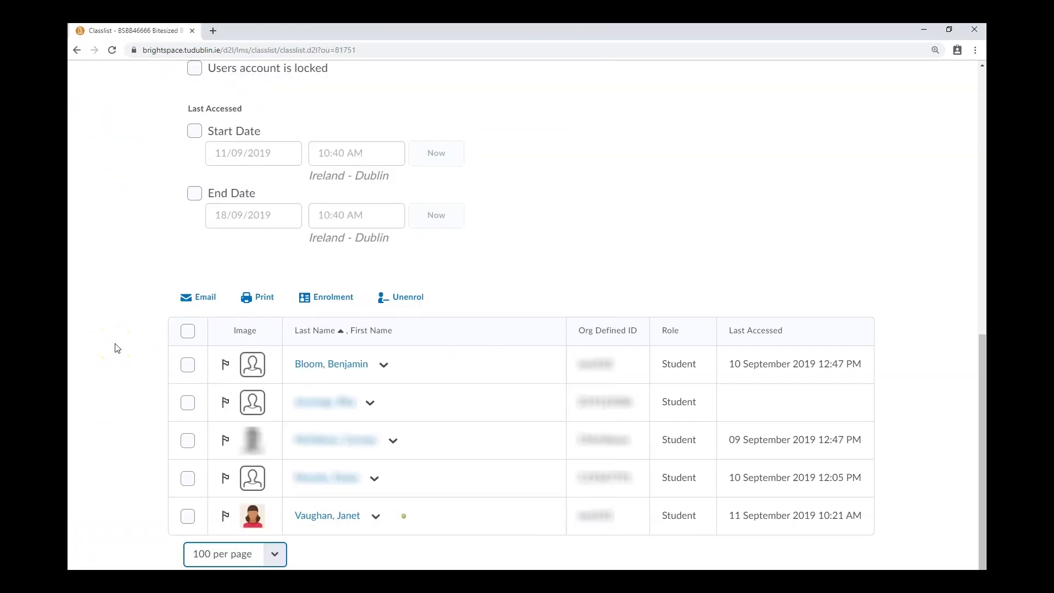
Step: Select the first four students and start a group email, then cancel it
{"action": "left_click", "coordinate": [188, 403]}
{"action": "left_click", "coordinate": [187, 440]}
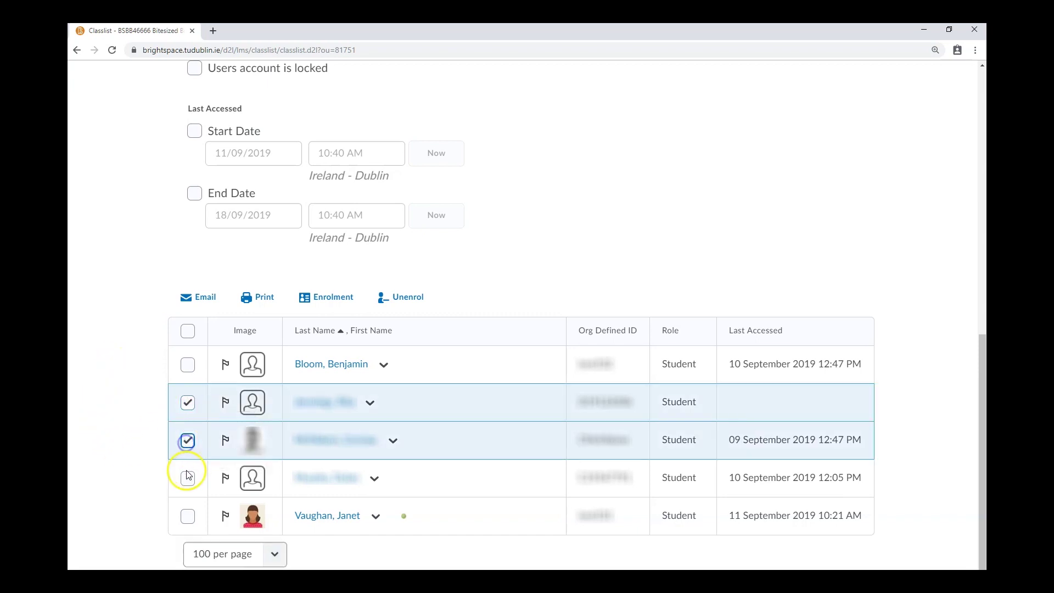
{"action": "left_click", "coordinate": [187, 479]}
{"action": "left_click", "coordinate": [188, 365]}
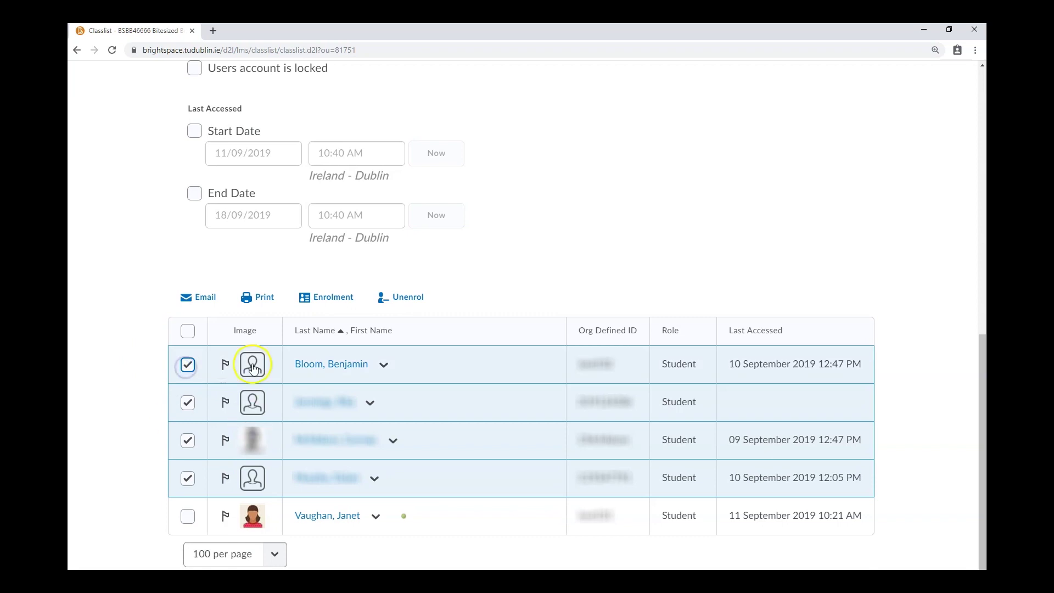
{"action": "left_click", "coordinate": [217, 310]}
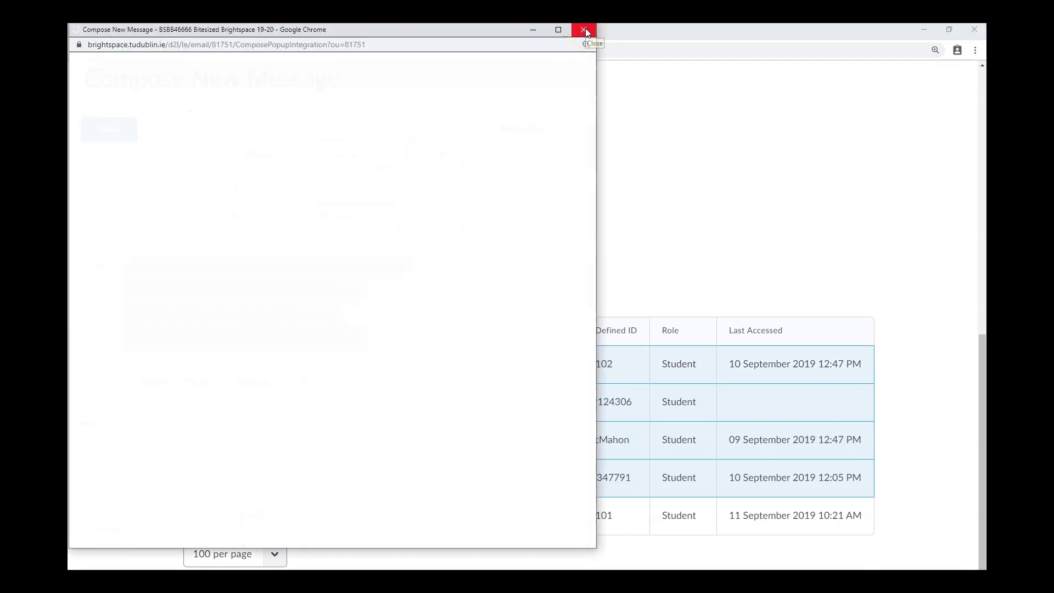
{"action": "left_click", "coordinate": [559, 29]}
Step: Select and deselect all students, then show 20 students per page
{"action": "left_click", "coordinate": [187, 331]}
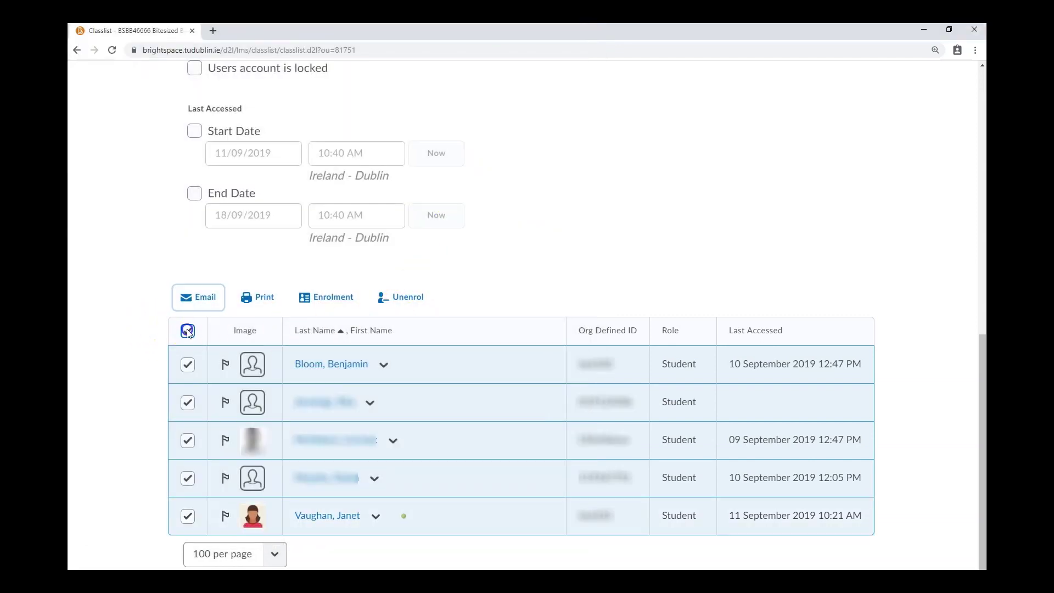
{"action": "left_click", "coordinate": [188, 332]}
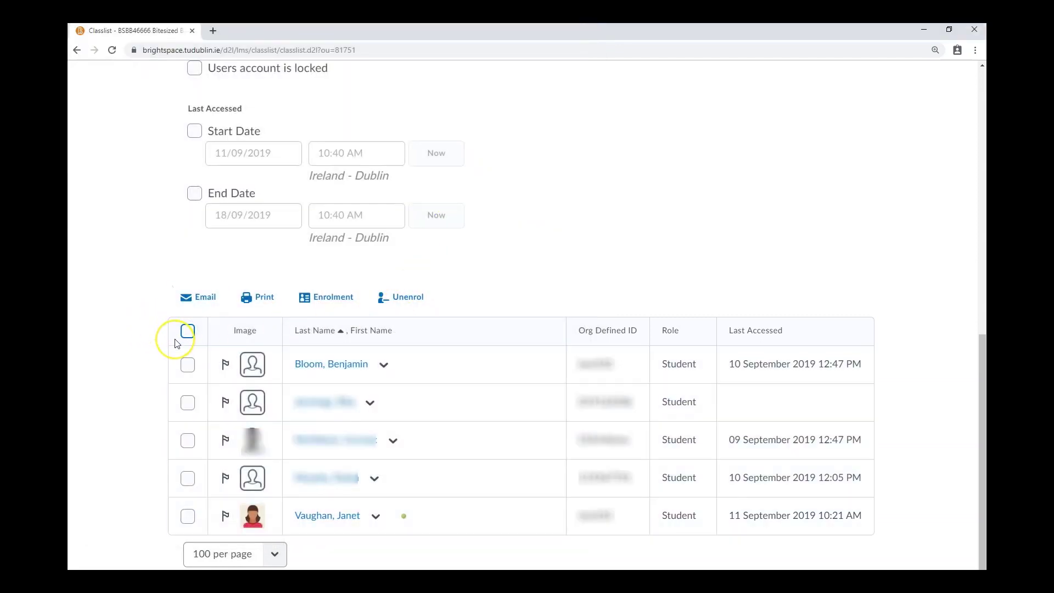
{"action": "left_click", "coordinate": [259, 554]}
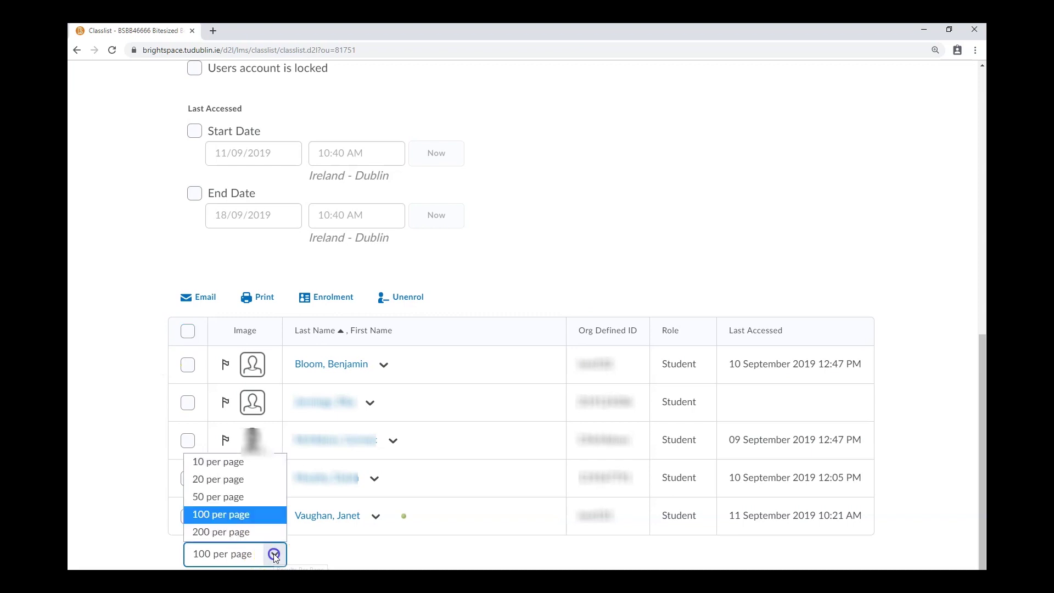
{"action": "left_click", "coordinate": [258, 479]}
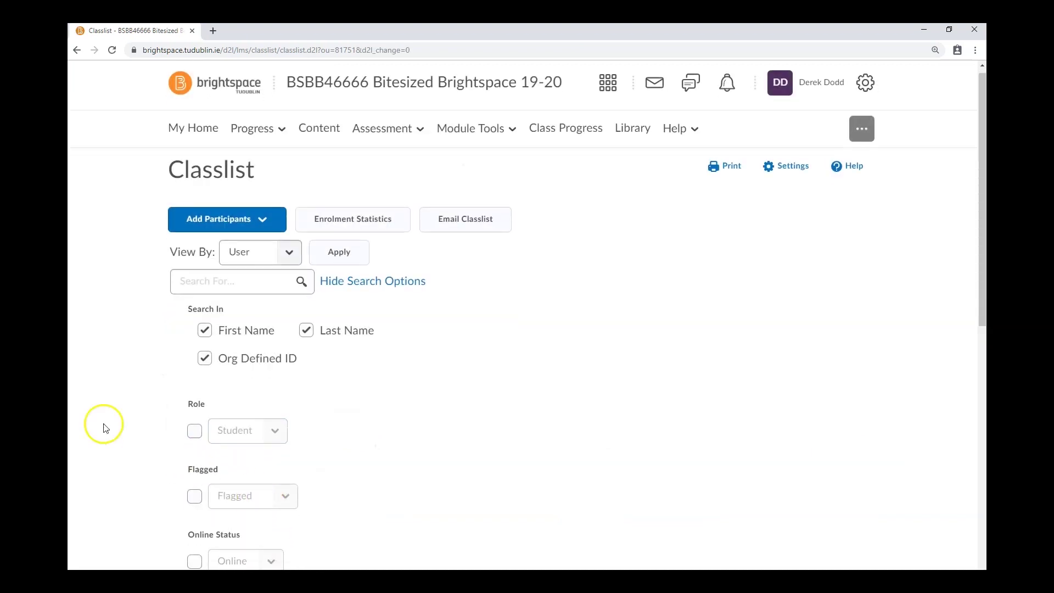
Step: Open Email Classlist to compose a message to all five students
{"action": "scroll", "coordinate": [103, 423], "scroll_direction": "down", "scroll_amount": 5}
{"action": "scroll", "coordinate": [116, 329], "scroll_direction": "down", "scroll_amount": 4}
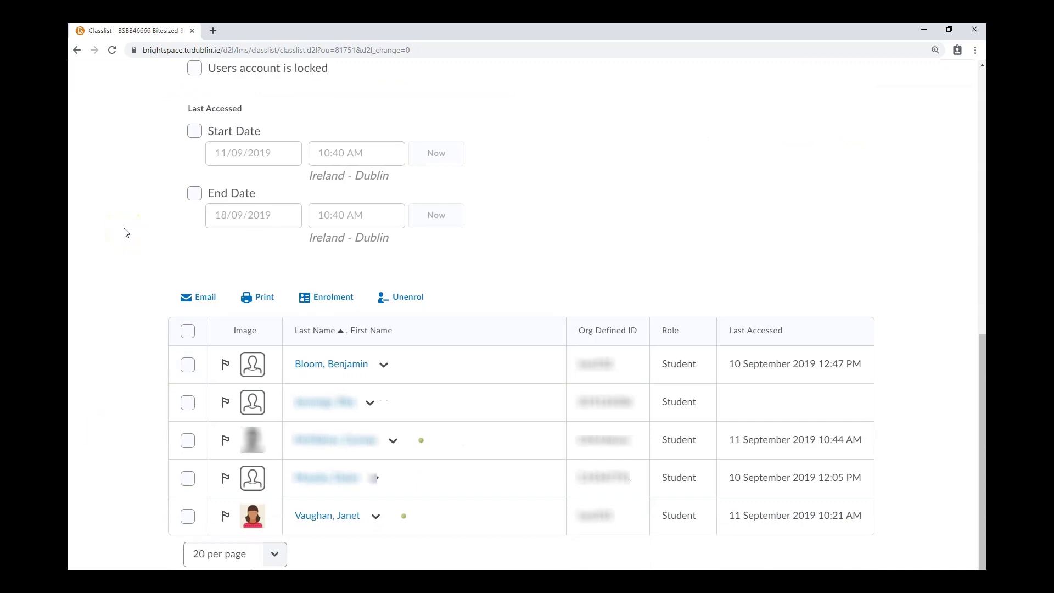
{"action": "scroll", "coordinate": [558, 184], "scroll_direction": "up", "scroll_amount": 3}
{"action": "scroll", "coordinate": [561, 189], "scroll_direction": "up", "scroll_amount": 6}
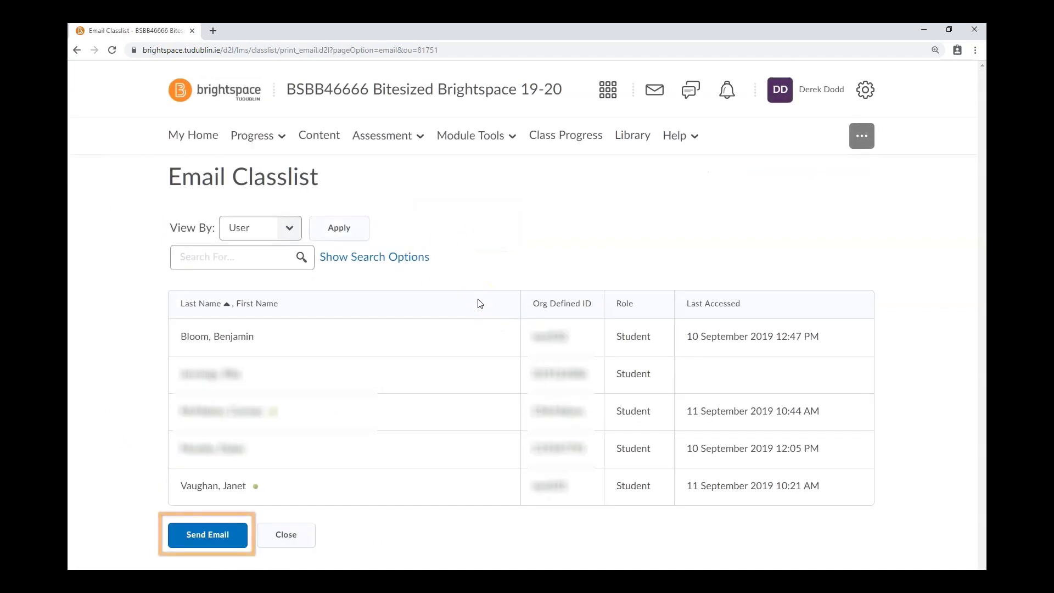
{"action": "left_click", "coordinate": [208, 534]}
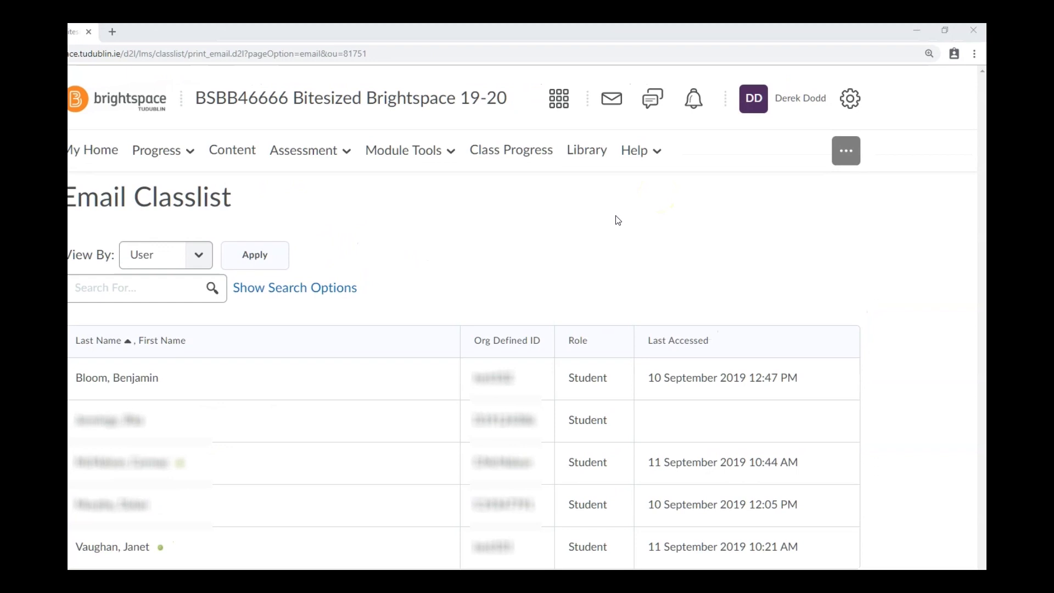
Step: Check the course email tool's Sent Mail folder for the two earlier messages
{"action": "left_click", "coordinate": [646, 141]}
{"action": "left_click", "coordinate": [465, 132]}
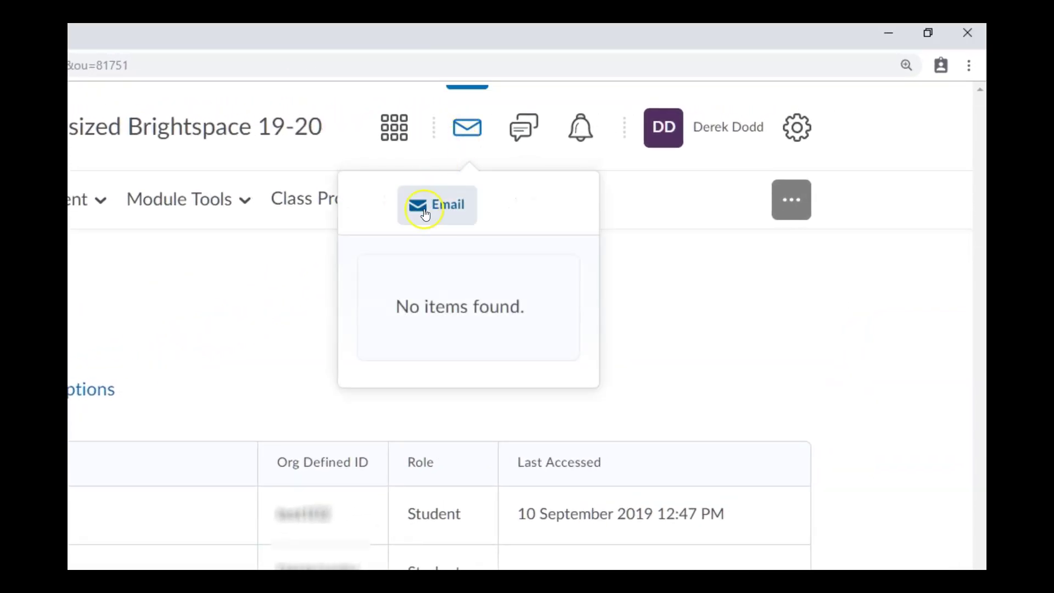
{"action": "left_click", "coordinate": [426, 208]}
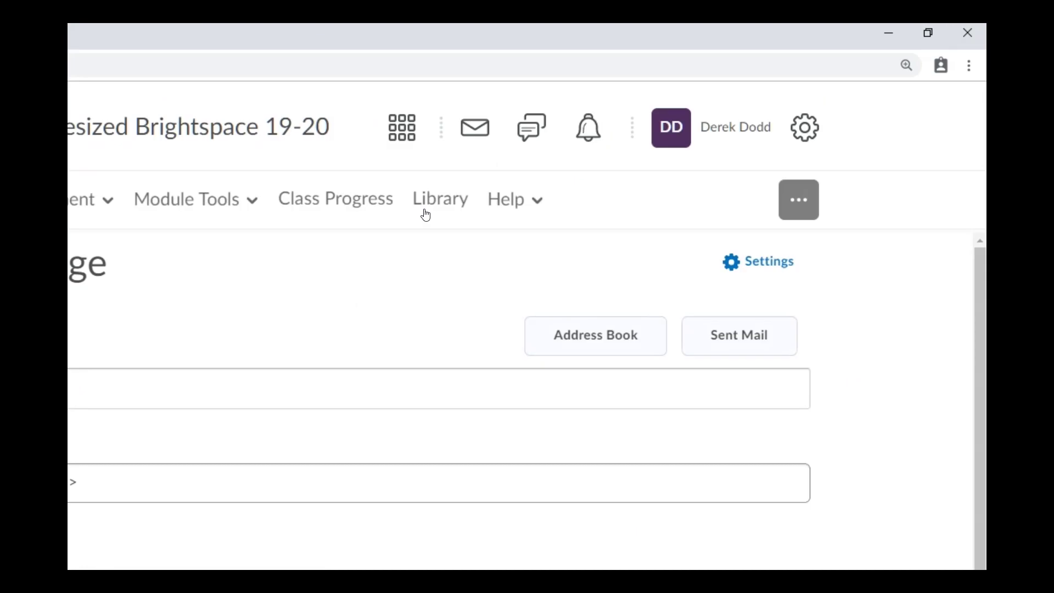
{"action": "left_click", "coordinate": [736, 330]}
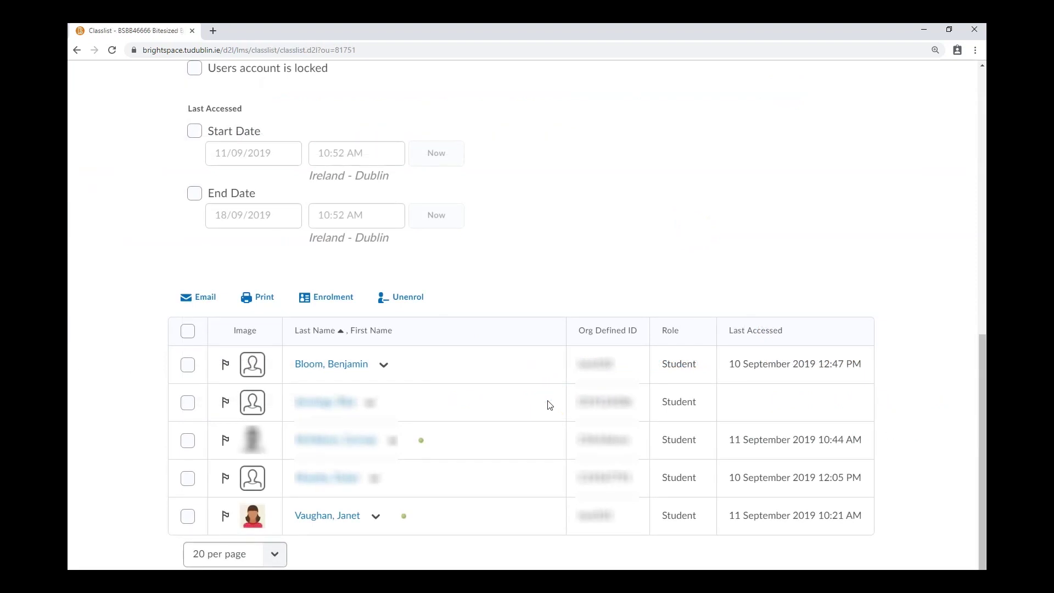
Step: Scroll through Benjamin Bloom's User Progress summary of grades, content, assignments and quizzes
{"action": "left_click", "coordinate": [395, 373]}
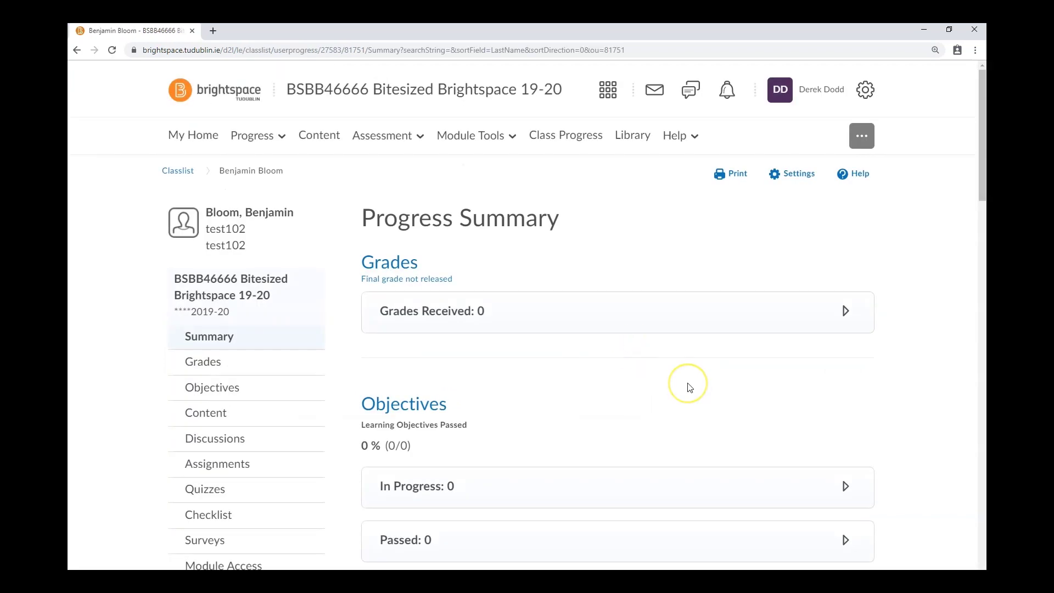
{"action": "scroll", "coordinate": [687, 385], "scroll_direction": "down", "scroll_amount": 2}
{"action": "scroll", "coordinate": [691, 387], "scroll_direction": "down", "scroll_amount": 1}
{"action": "scroll", "coordinate": [691, 388], "scroll_direction": "down", "scroll_amount": 2}
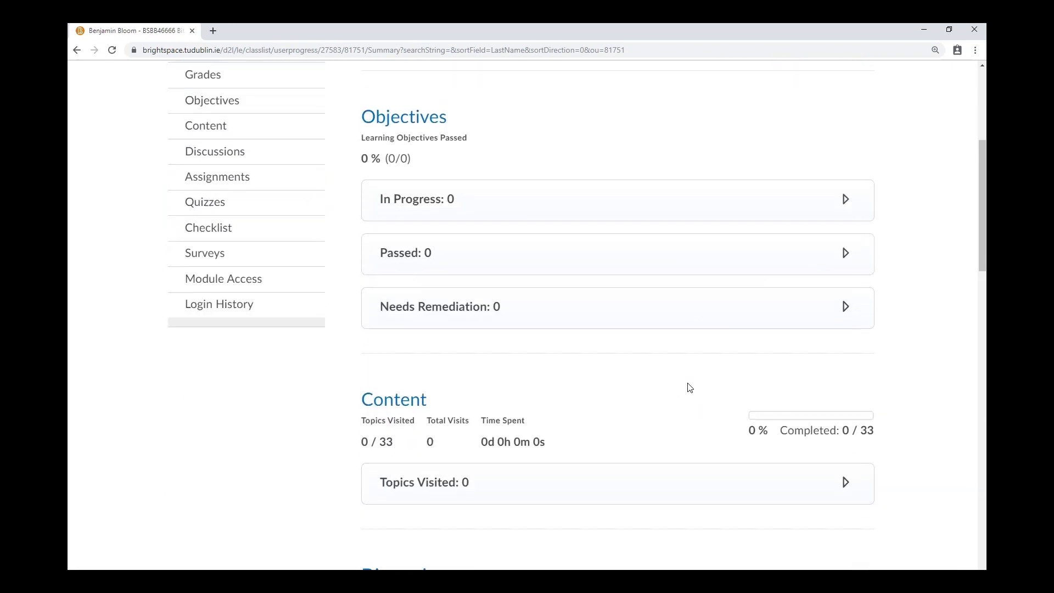
{"action": "scroll", "coordinate": [690, 388], "scroll_direction": "down", "scroll_amount": 3}
{"action": "scroll", "coordinate": [690, 388], "scroll_direction": "down", "scroll_amount": 2}
{"action": "scroll", "coordinate": [690, 388], "scroll_direction": "down", "scroll_amount": 1}
{"action": "scroll", "coordinate": [690, 387], "scroll_direction": "down", "scroll_amount": 2}
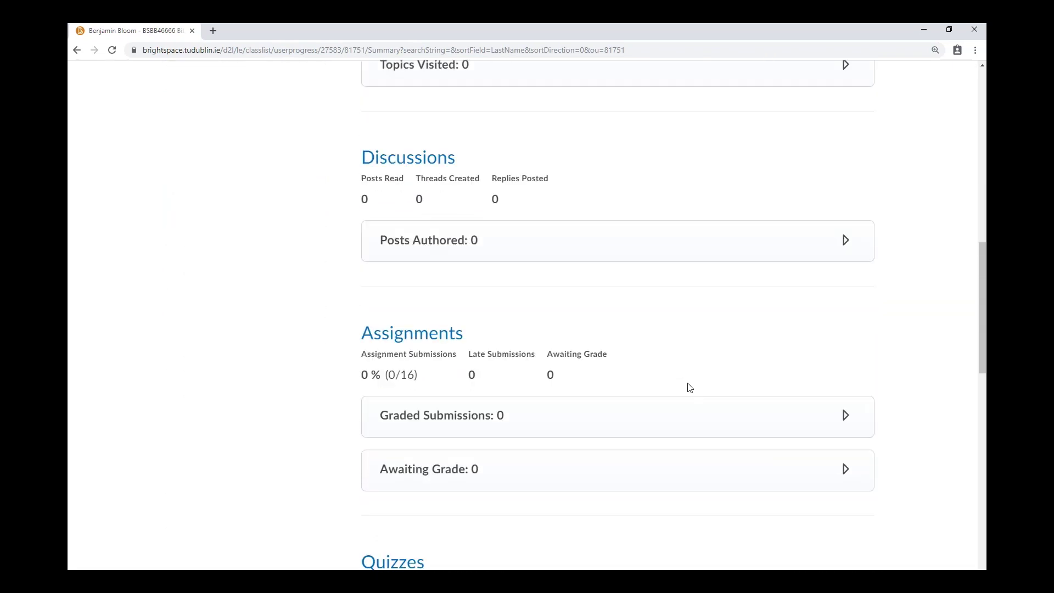
{"action": "scroll", "coordinate": [690, 388], "scroll_direction": "down", "scroll_amount": 3}
{"action": "scroll", "coordinate": [690, 388], "scroll_direction": "down", "scroll_amount": 3}
{"action": "scroll", "coordinate": [690, 388], "scroll_direction": "down", "scroll_amount": 1}
{"action": "scroll", "coordinate": [690, 388], "scroll_direction": "down", "scroll_amount": 1}
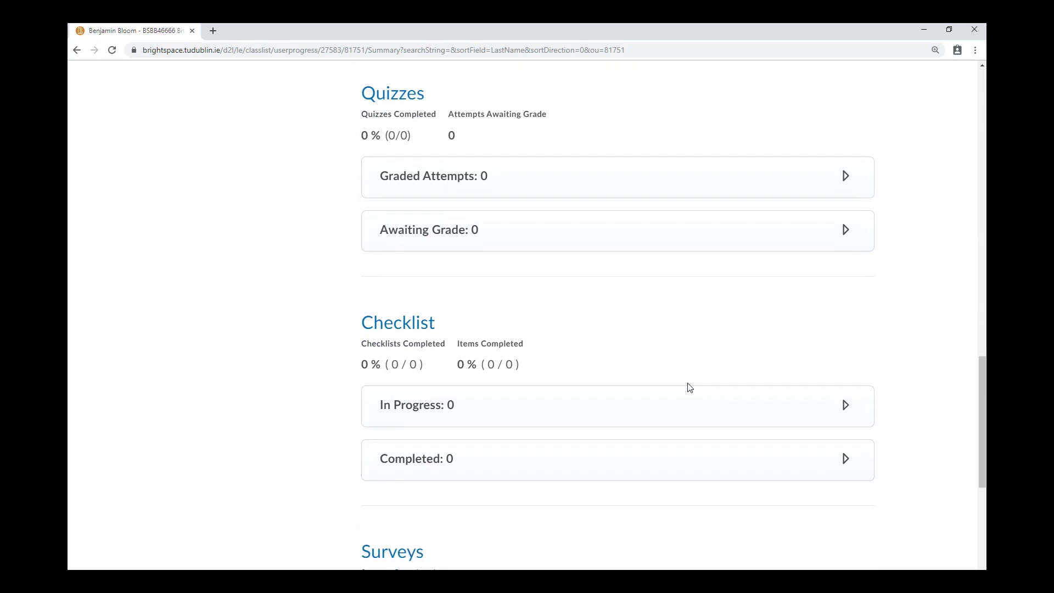
{"action": "scroll", "coordinate": [691, 388], "scroll_direction": "down", "scroll_amount": 4}
{"action": "scroll", "coordinate": [690, 387], "scroll_direction": "down", "scroll_amount": 4}
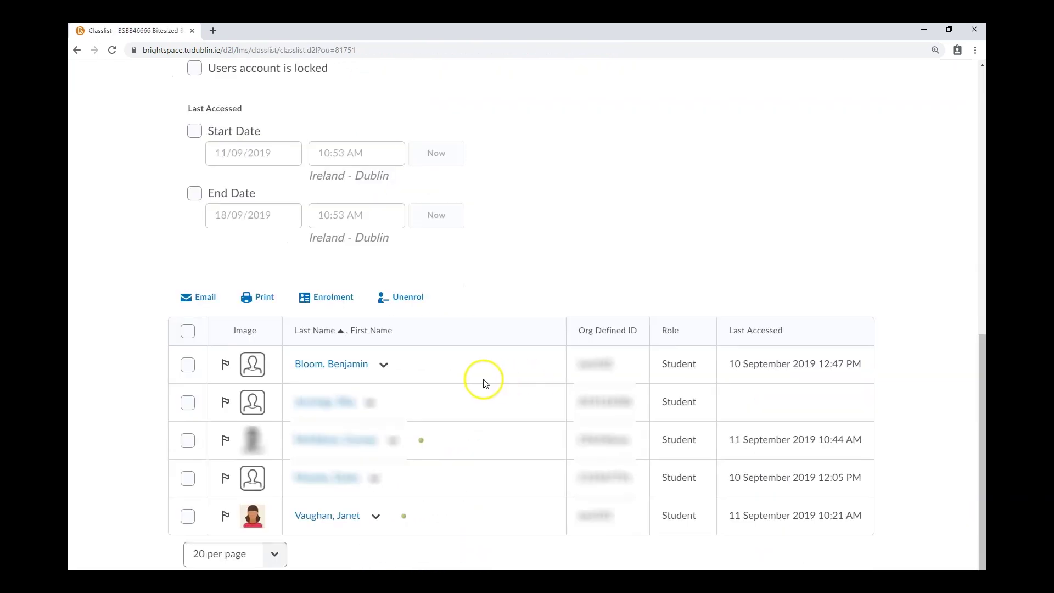
{"action": "left_click", "coordinate": [385, 365]}
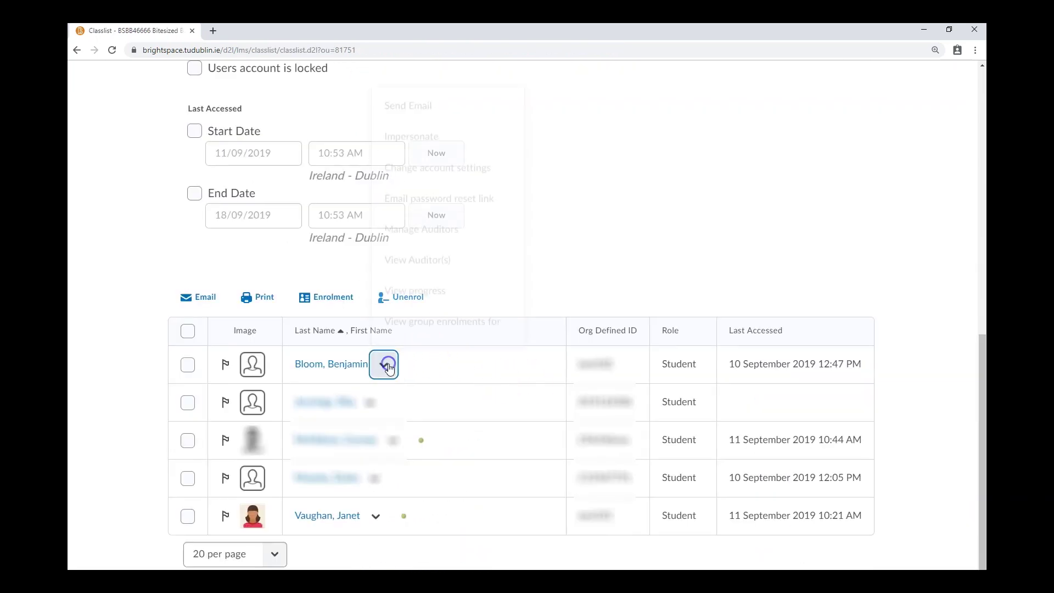
{"action": "left_click", "coordinate": [456, 317]}
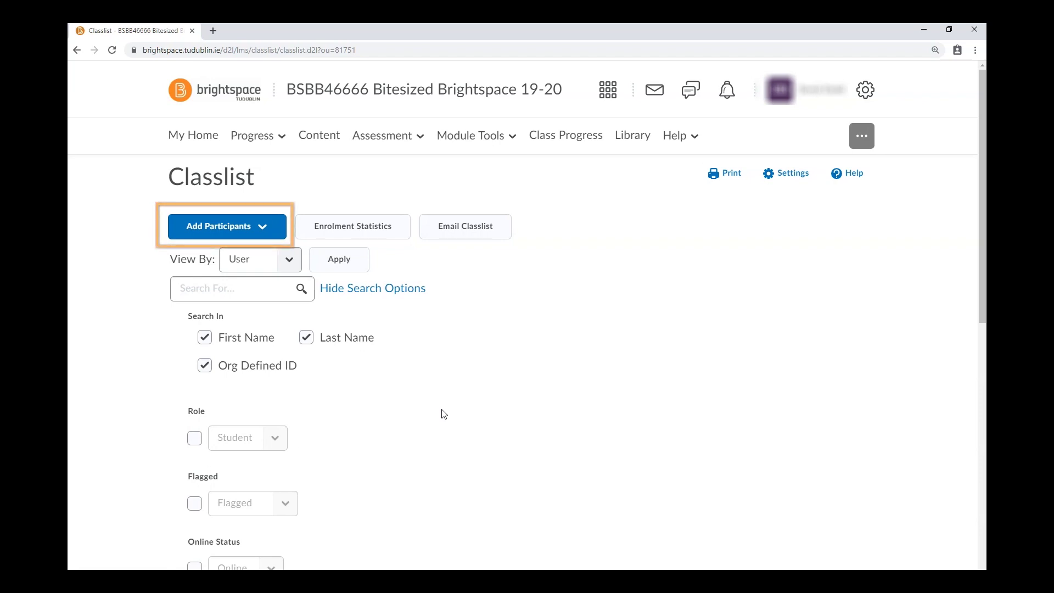
Step: Search Add Existing Users for the person's pasted name
{"action": "left_click", "coordinate": [252, 226]}
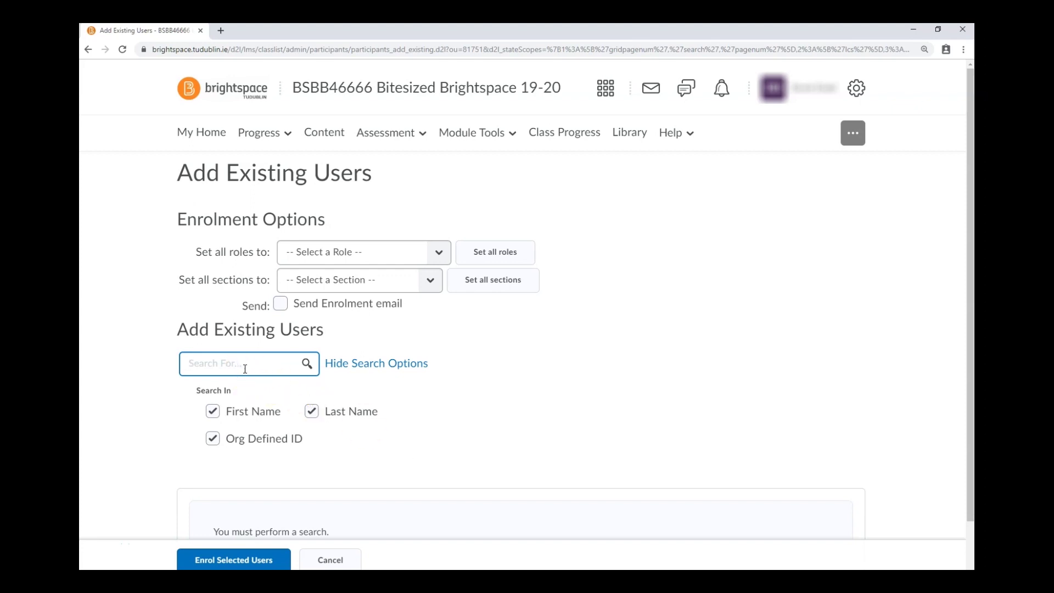
{"action": "key", "text": "ctrl+v"}
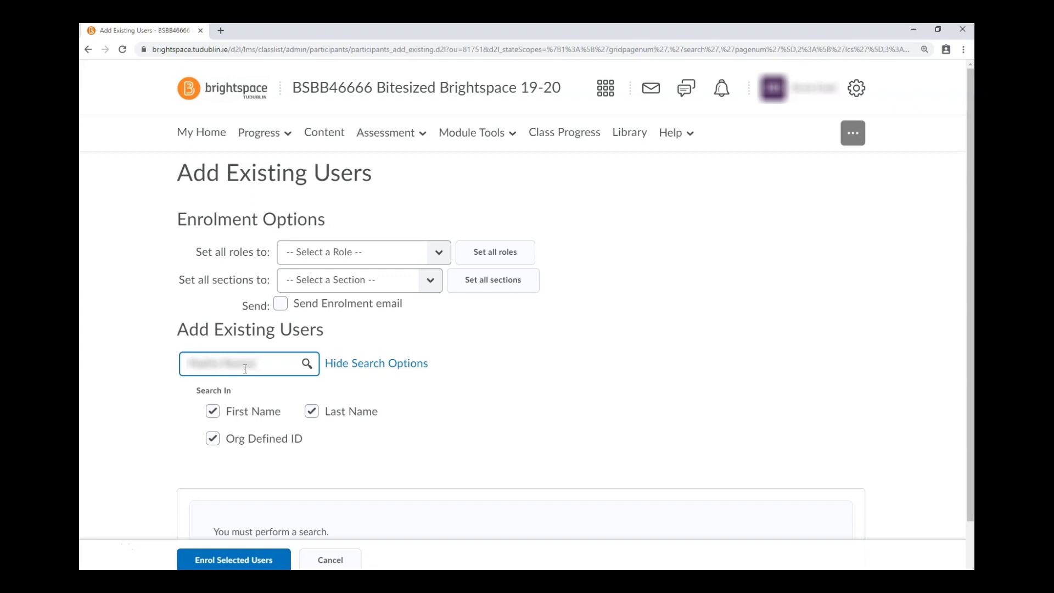
{"action": "left_click", "coordinate": [309, 363]}
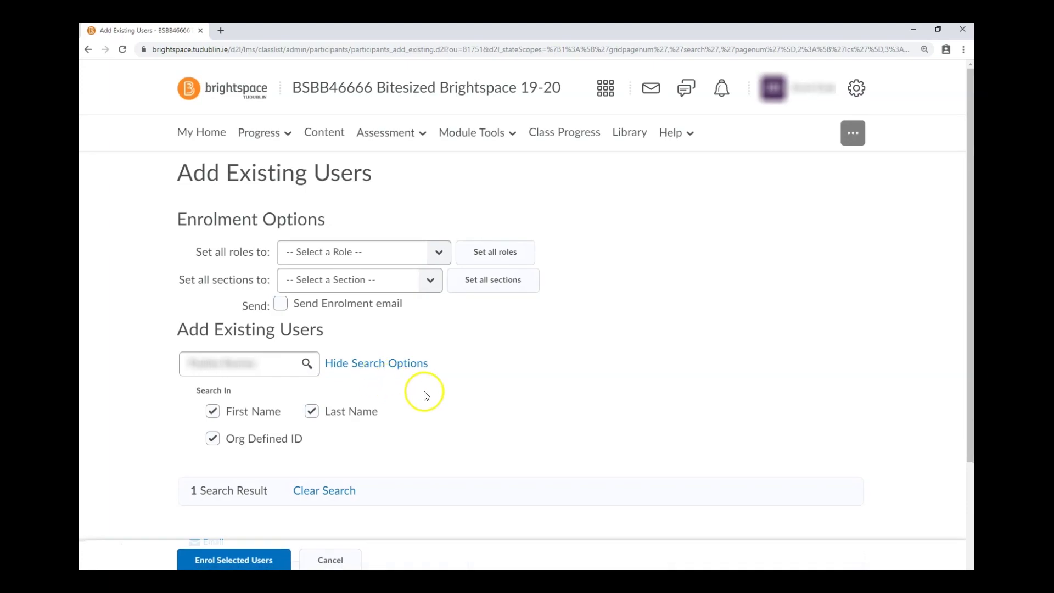
Step: Tick the found user, assigning role Student and section Bitesized Brightspace 19-20
{"action": "scroll", "coordinate": [466, 407], "scroll_direction": "down", "scroll_amount": 1}
{"action": "scroll", "coordinate": [465, 407], "scroll_direction": "down", "scroll_amount": 2}
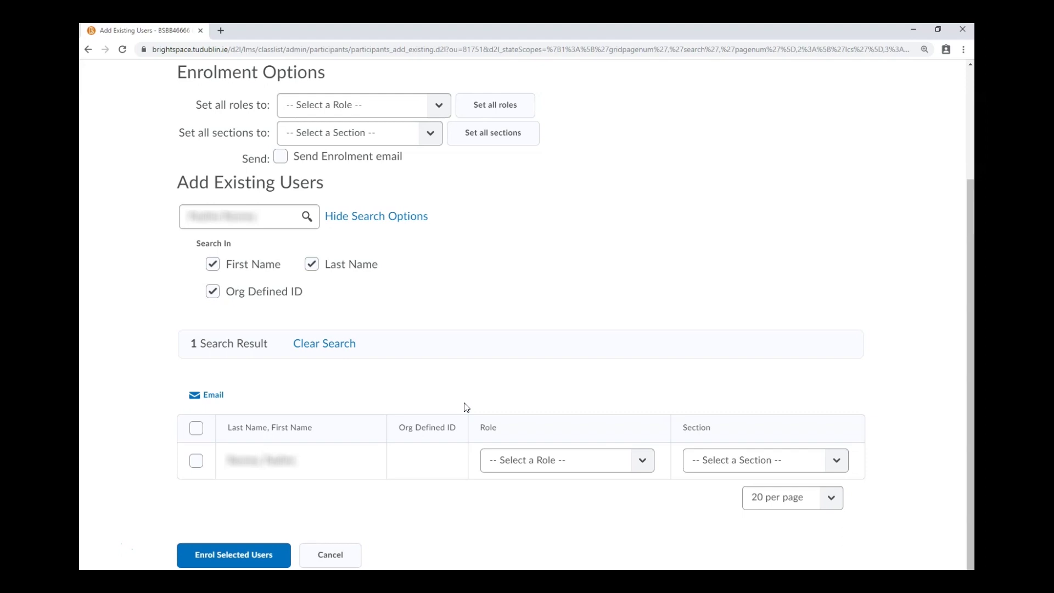
{"action": "left_click", "coordinate": [196, 460]}
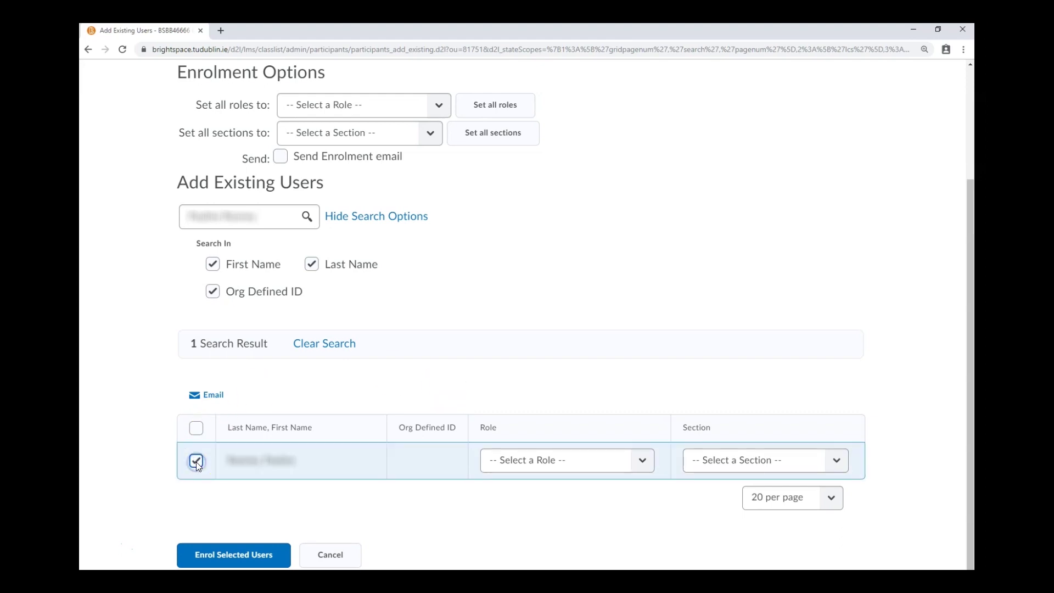
{"action": "left_click", "coordinate": [640, 462]}
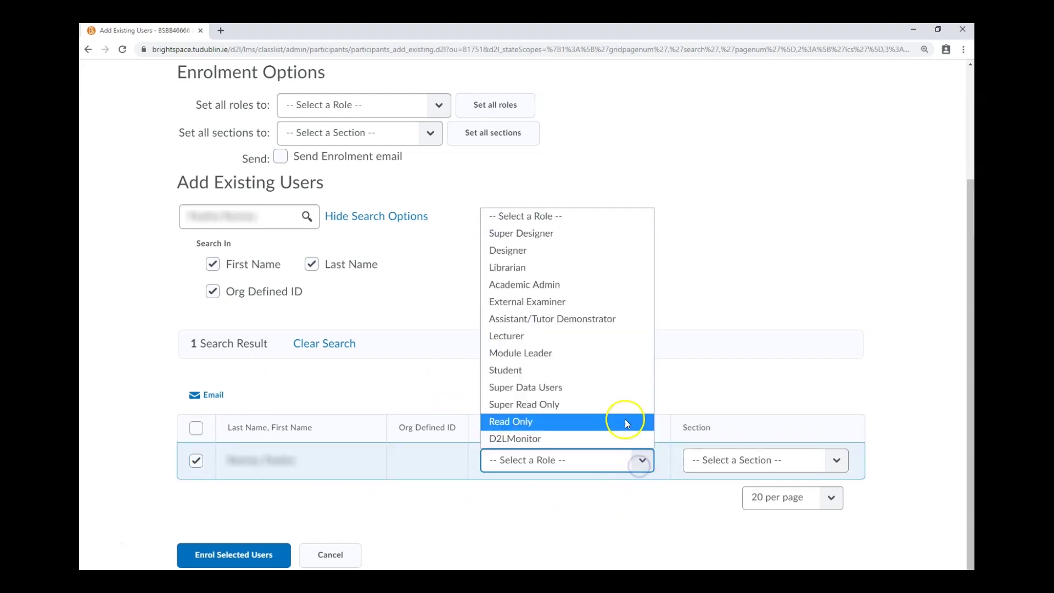
{"action": "left_click", "coordinate": [593, 370]}
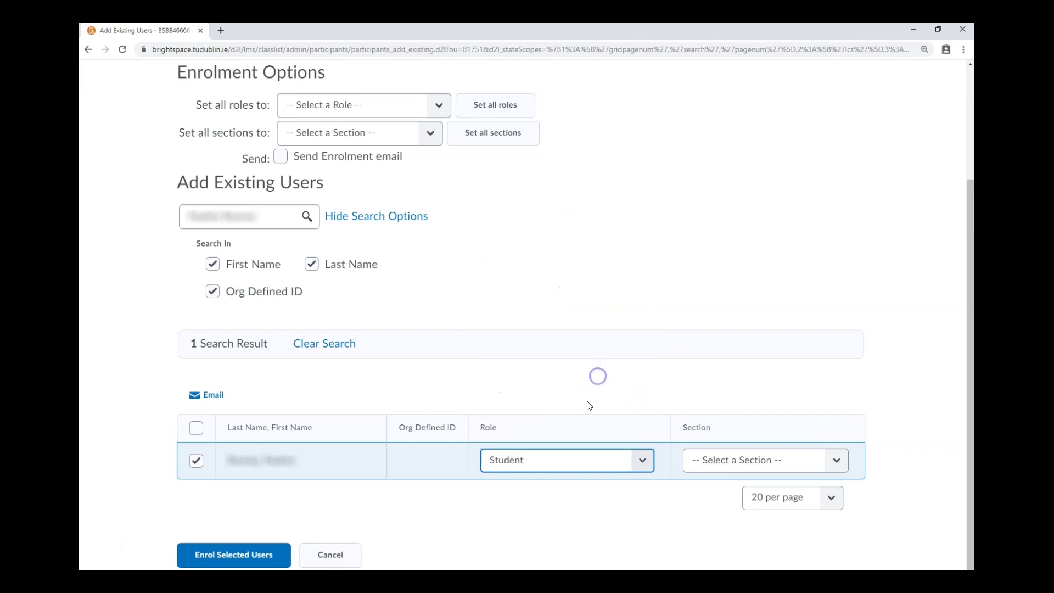
{"action": "left_click", "coordinate": [834, 462]}
{"action": "left_click", "coordinate": [779, 497]}
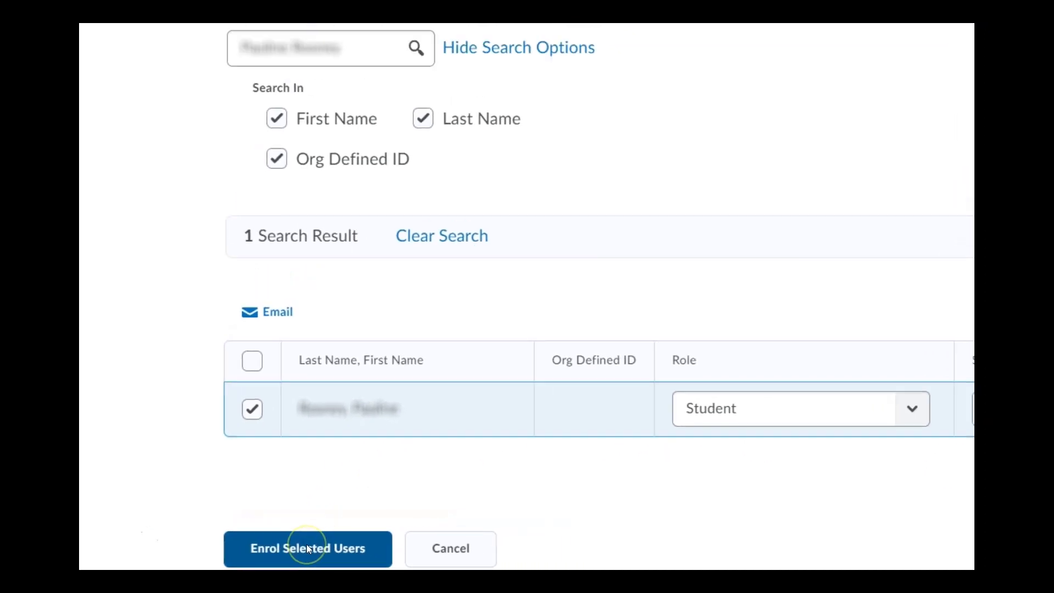
Step: Enrol the selected user and close the enrolment confirmation with Done
{"action": "left_click", "coordinate": [308, 548]}
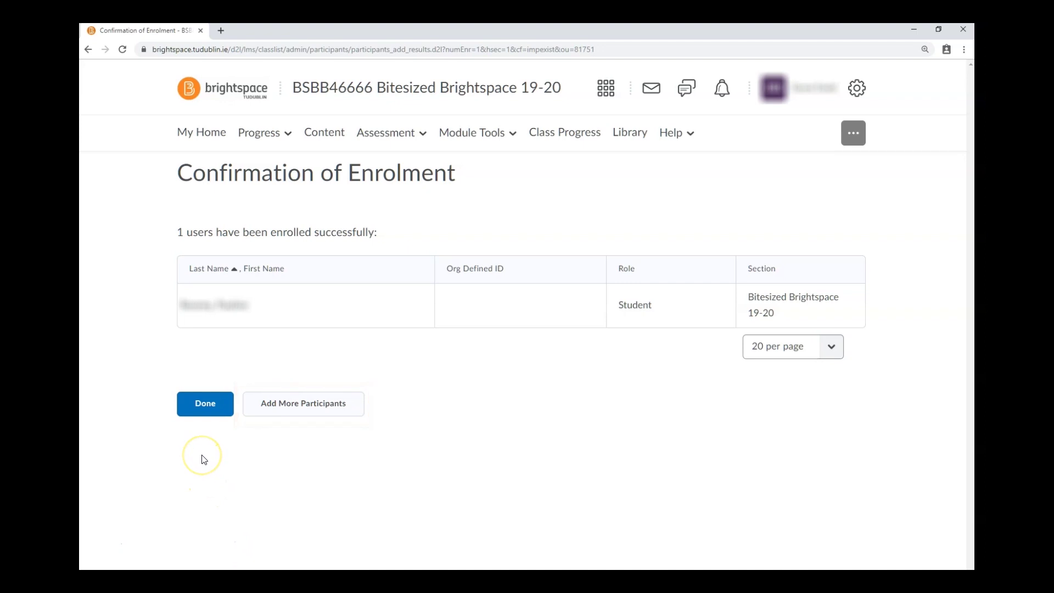
{"action": "left_click", "coordinate": [198, 405]}
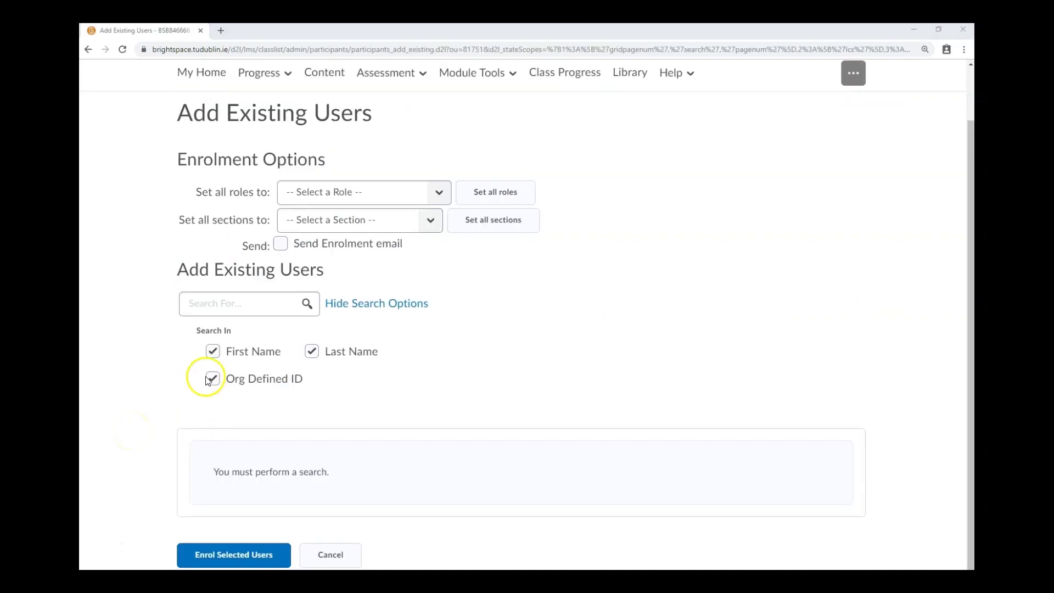
Step: Toggle the First Name, Last Name and Org Defined ID search fields on and off
{"action": "left_click", "coordinate": [212, 351]}
{"action": "left_click", "coordinate": [312, 351]}
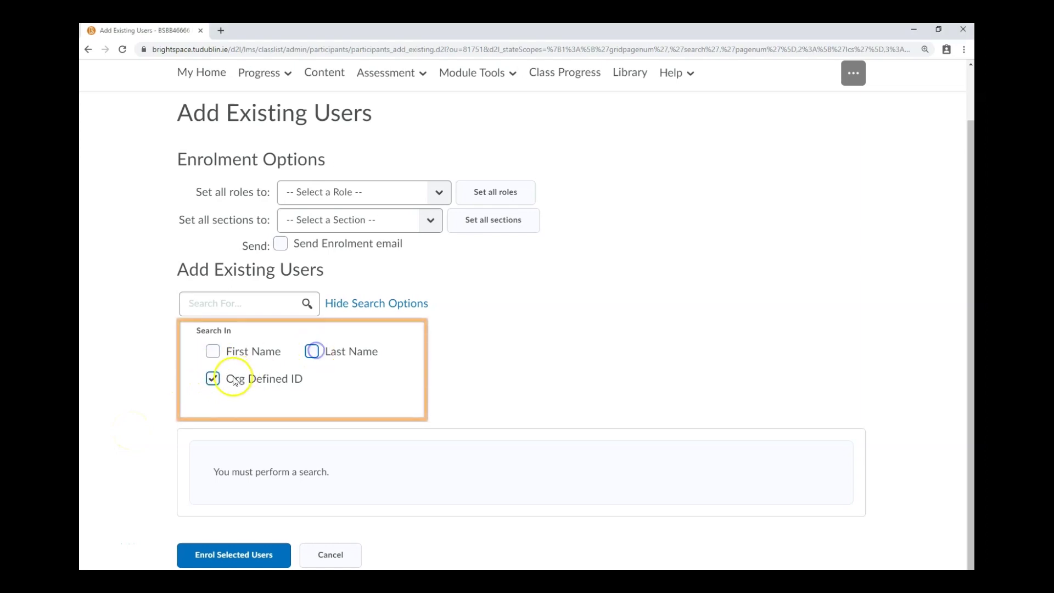
{"action": "left_click", "coordinate": [213, 379]}
{"action": "left_click", "coordinate": [212, 352]}
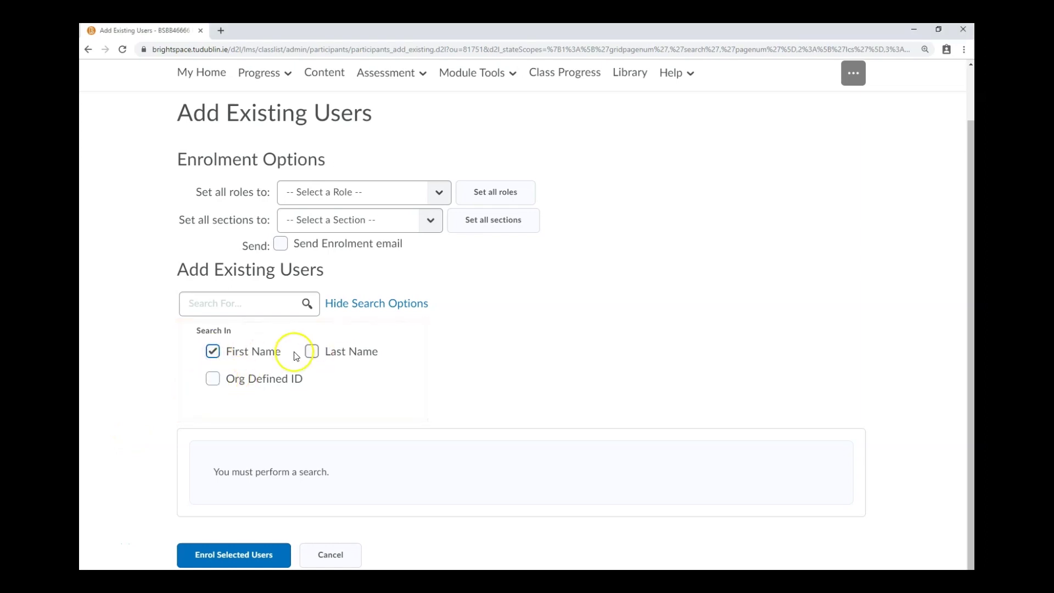
{"action": "left_click", "coordinate": [312, 351]}
{"action": "left_click", "coordinate": [213, 352]}
{"action": "left_click", "coordinate": [213, 378]}
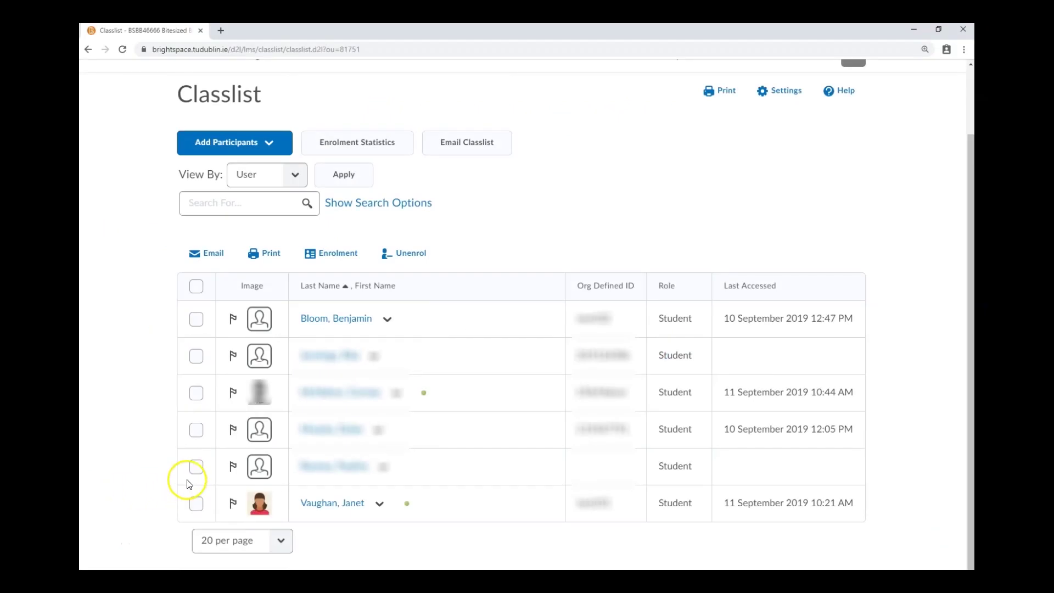
Step: Unenrol the newly added fifth-row student and confirm the removal
{"action": "left_click", "coordinate": [197, 466]}
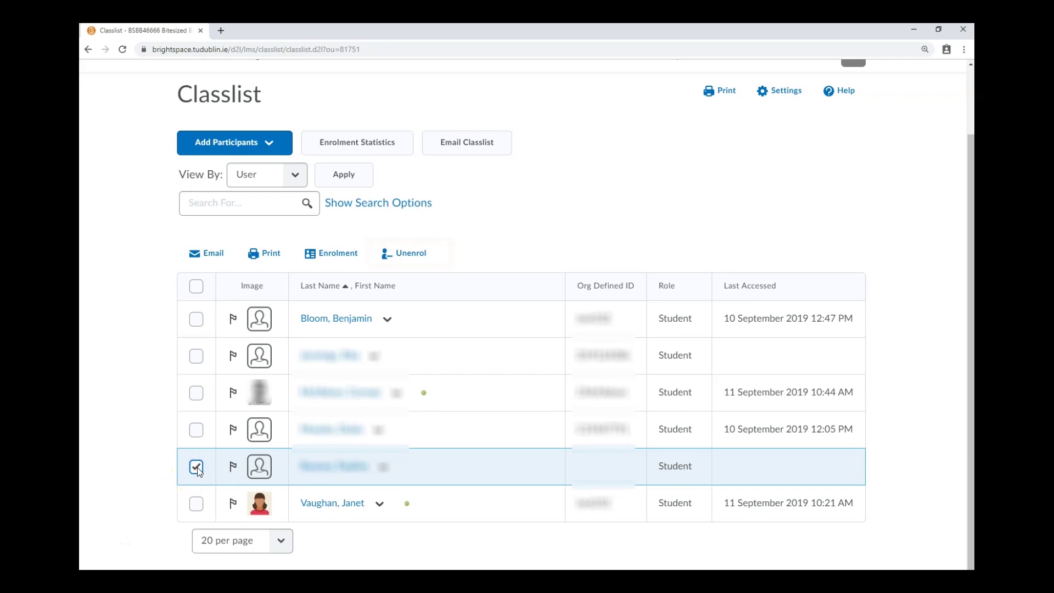
{"action": "left_click", "coordinate": [405, 257]}
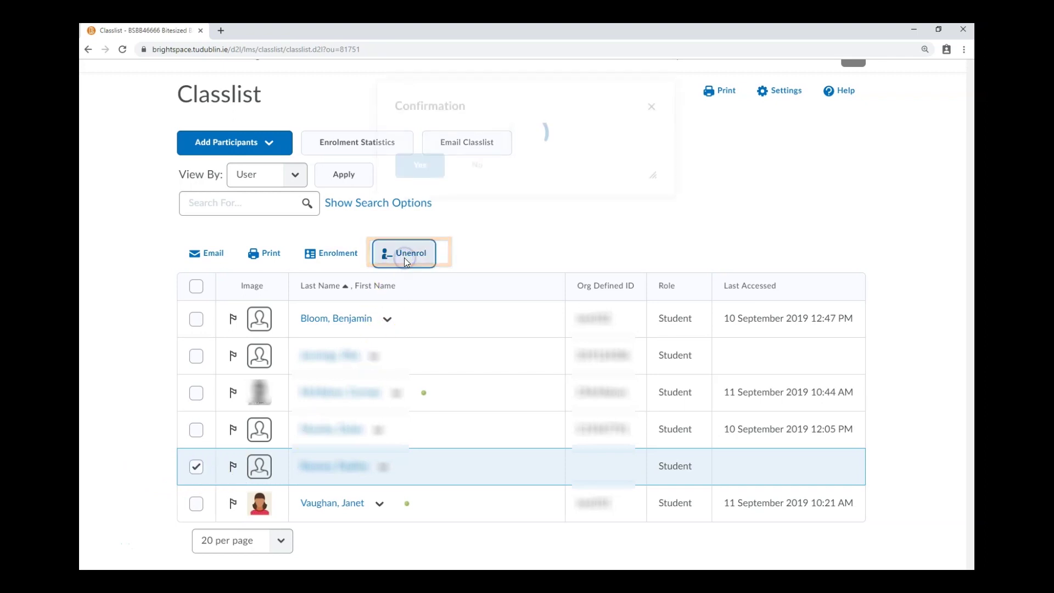
{"action": "left_click", "coordinate": [421, 219]}
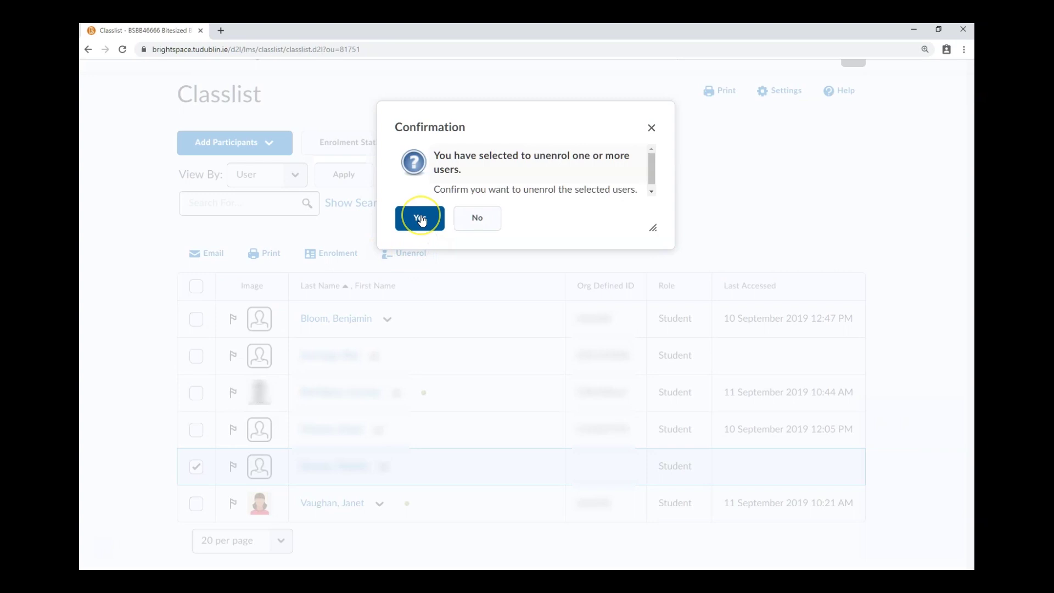
{"action": "left_click", "coordinate": [197, 356]}
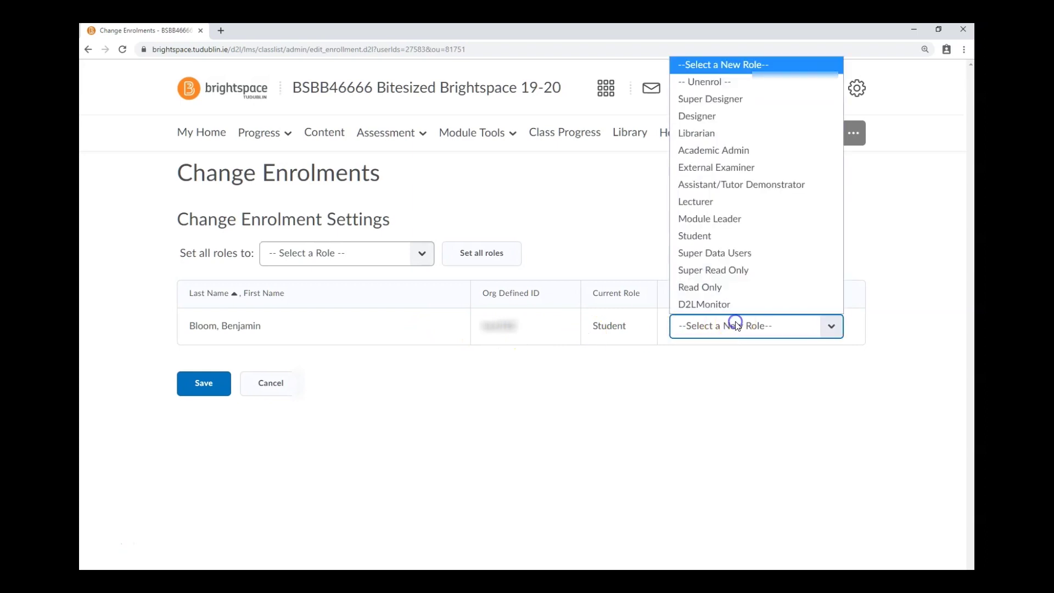
Step: Change Benjamin Bloom's role from Student to Lecturer and save
{"action": "left_click", "coordinate": [724, 203]}
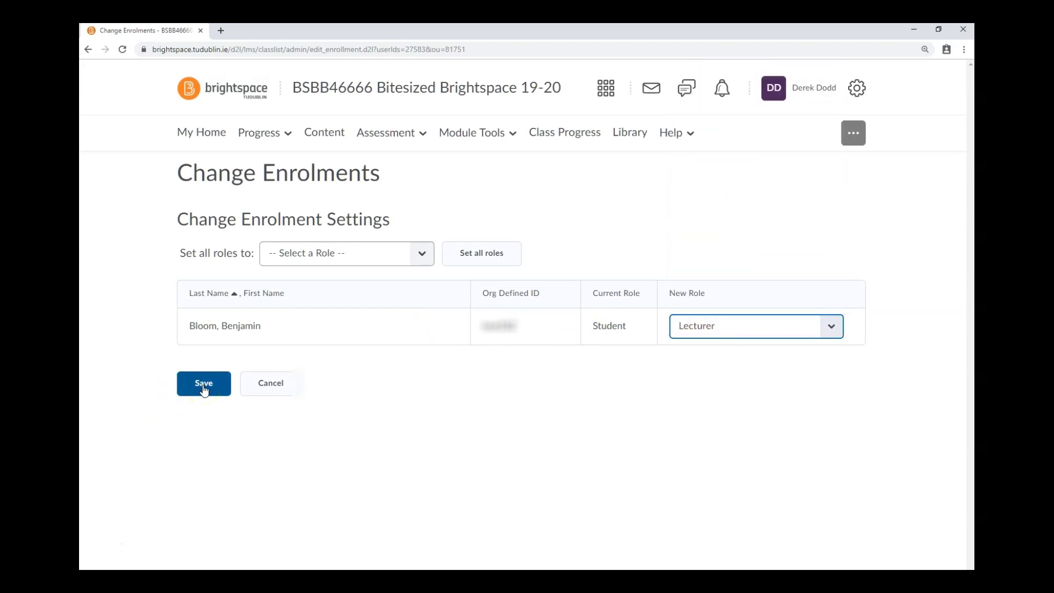
{"action": "left_click", "coordinate": [529, 379]}
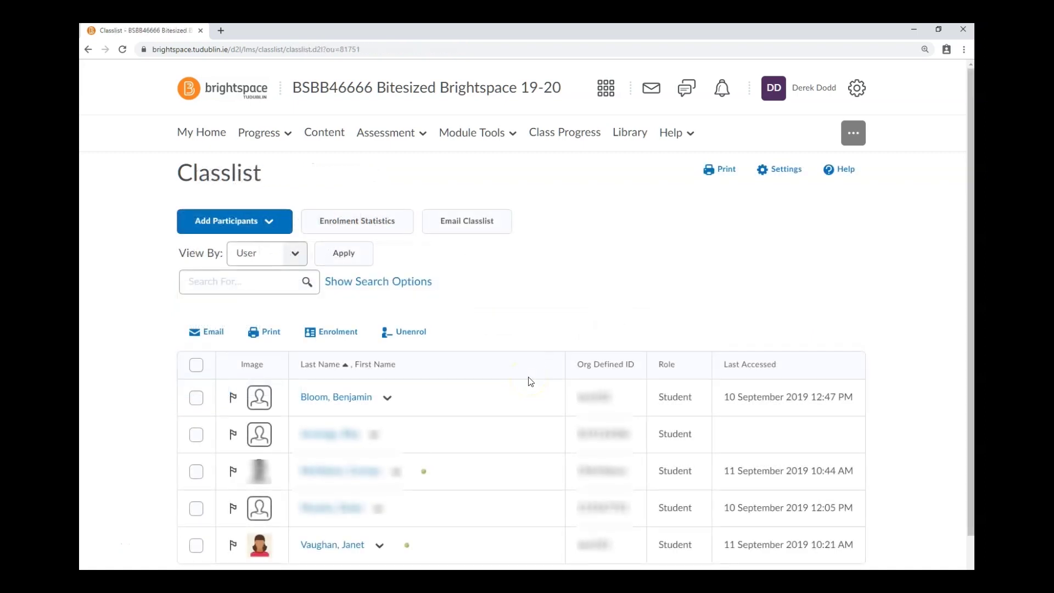
Step: Show the course's Enrolment Statistics of enrolments and withdrawals by role
{"action": "left_click", "coordinate": [388, 228]}
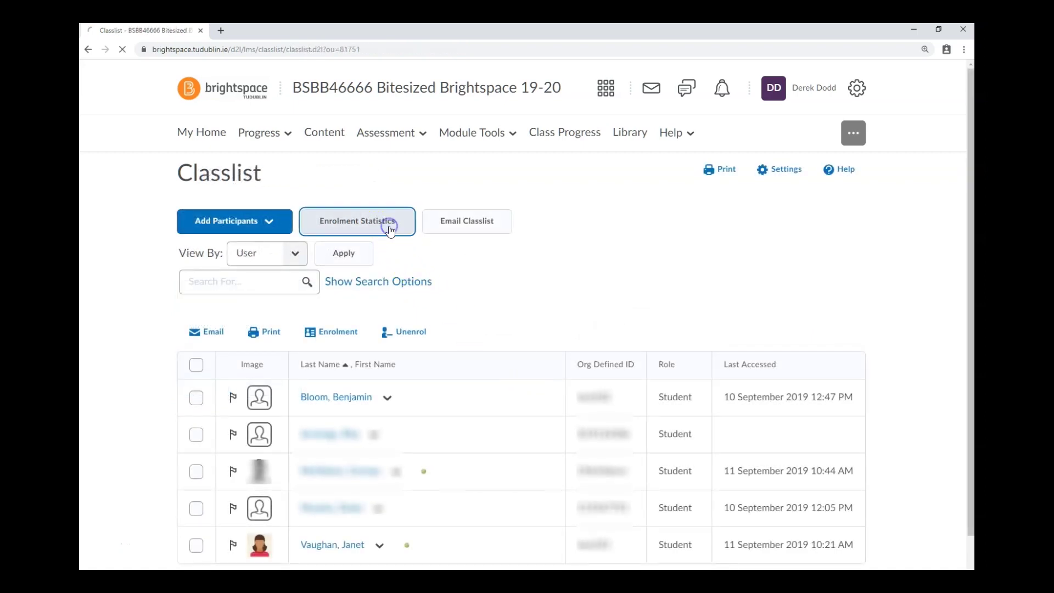